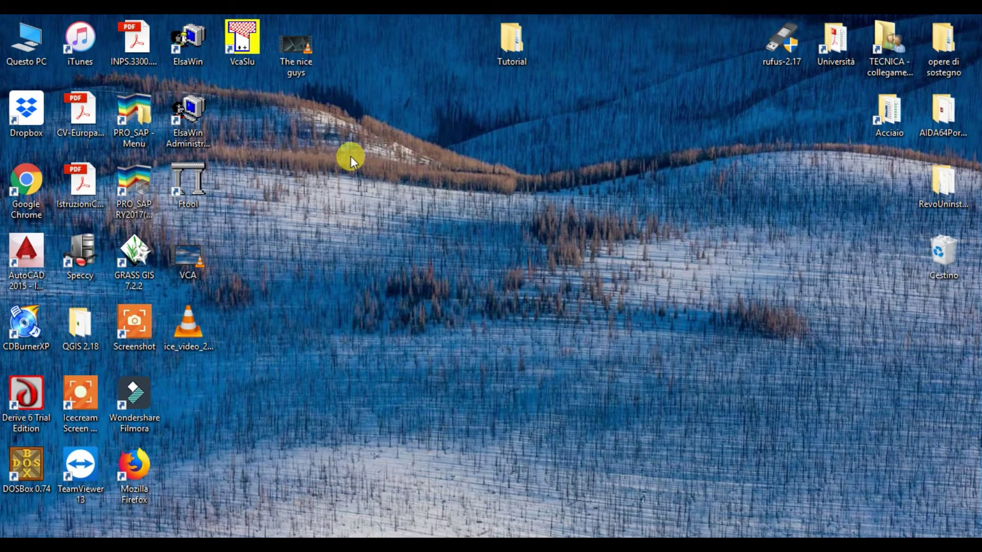
Open VcaSlu and set the concrete class to C20/25 in the materials, updating the verification form.
{"action": "left_click", "coordinate": [262, 39]}
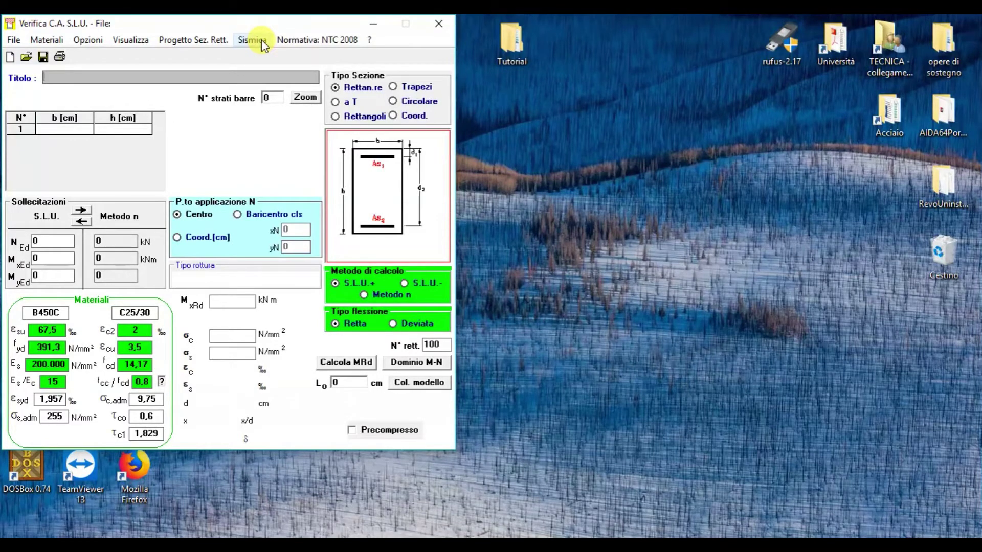
{"action": "left_click_drag", "start_coordinate": [281, 29], "coordinate": [494, 30]}
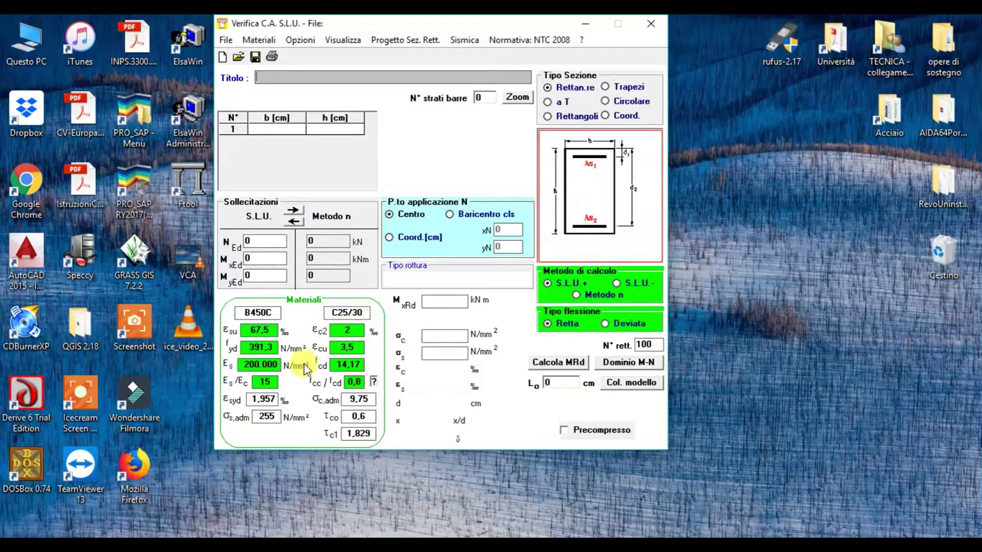
{"action": "left_click", "coordinate": [265, 39]}
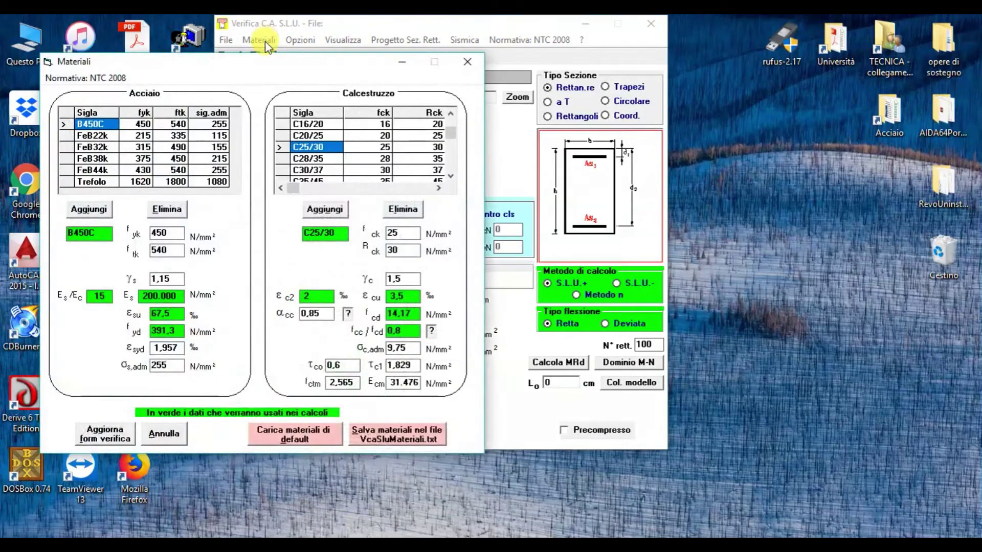
{"action": "left_click", "coordinate": [307, 135]}
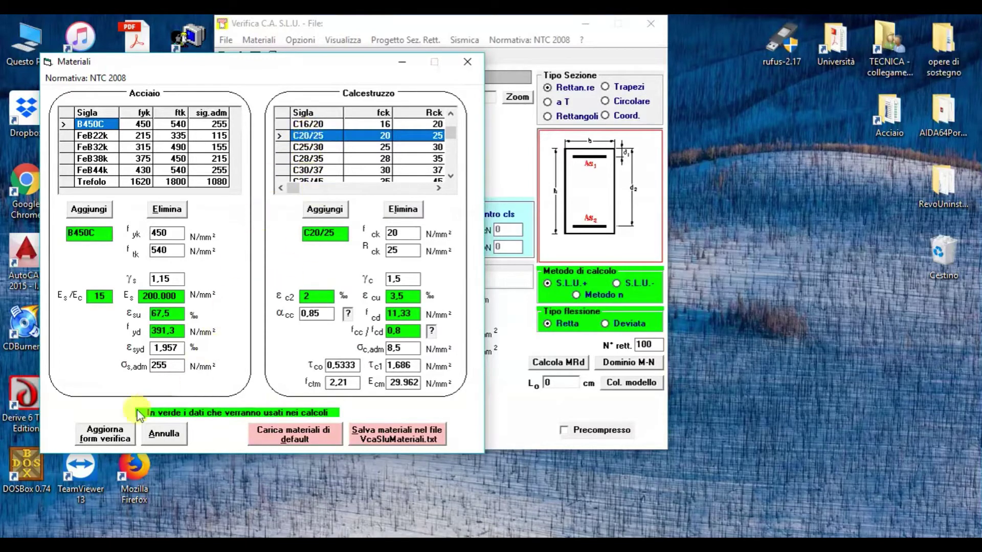
{"action": "left_click", "coordinate": [104, 438]}
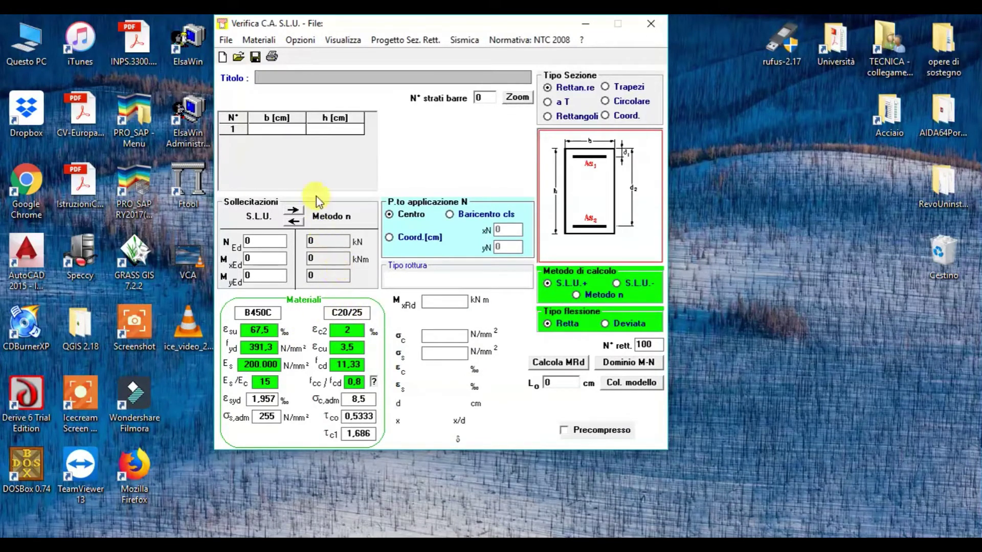
Define the rectangular section with b 30 cm and h 50 cm, and set the number of bar layers to 2.
{"action": "left_click", "coordinate": [276, 129]}
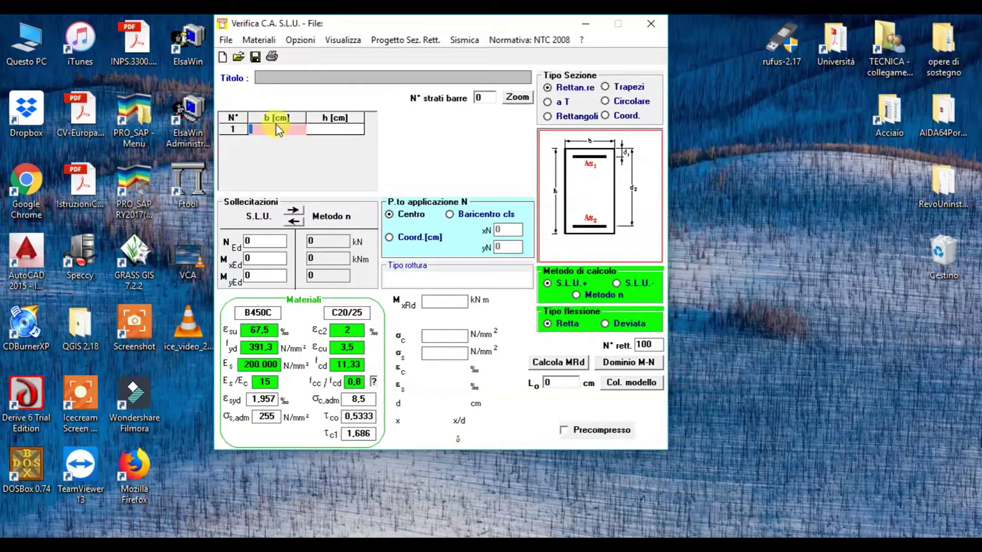
{"action": "type", "text": "30"}
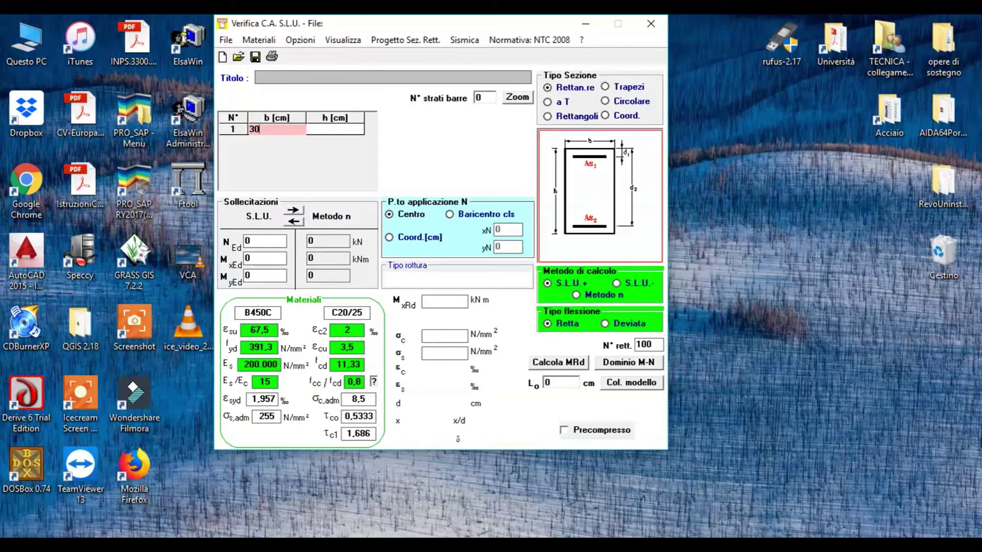
{"action": "left_click", "coordinate": [310, 128]}
{"action": "type", "text": "50"}
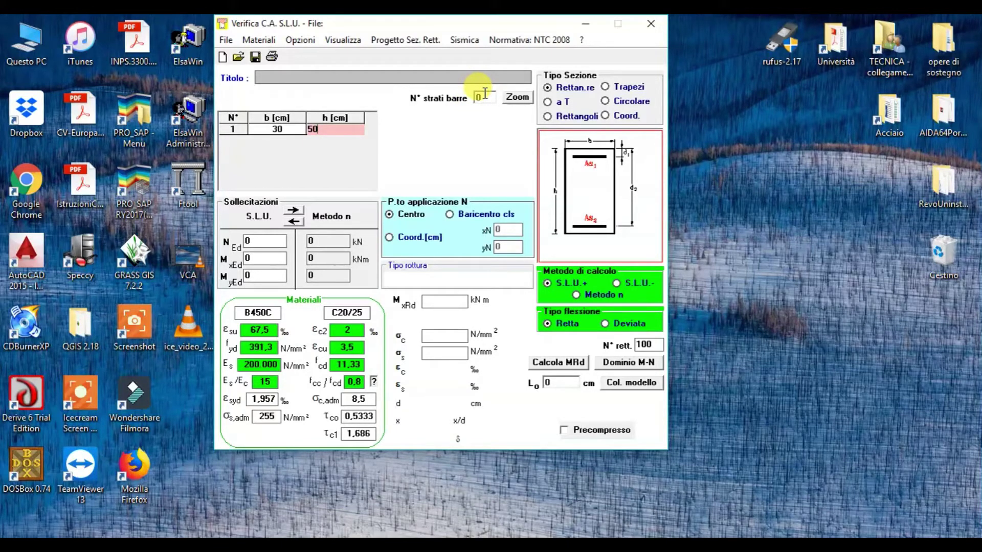
{"action": "left_click", "coordinate": [485, 94]}
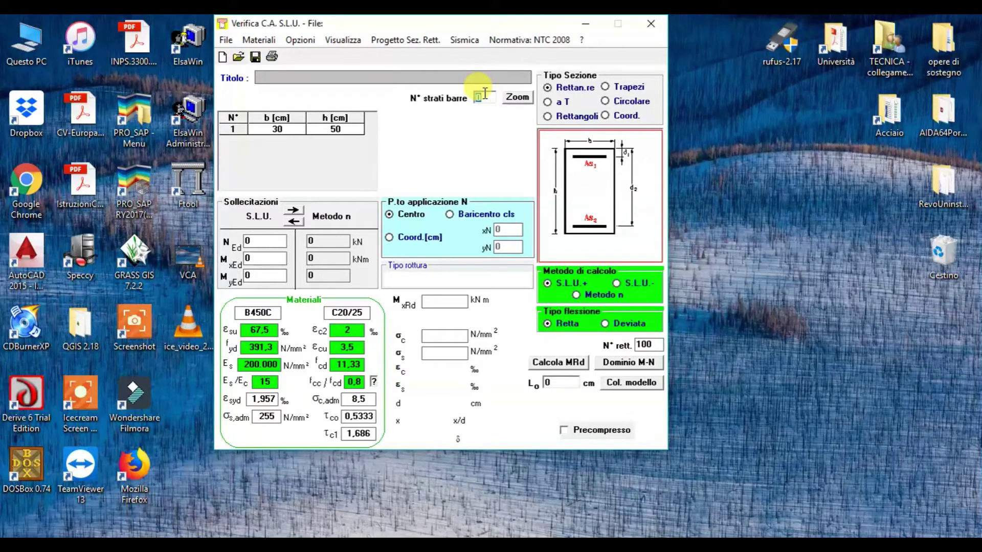
{"action": "type", "text": "2"}
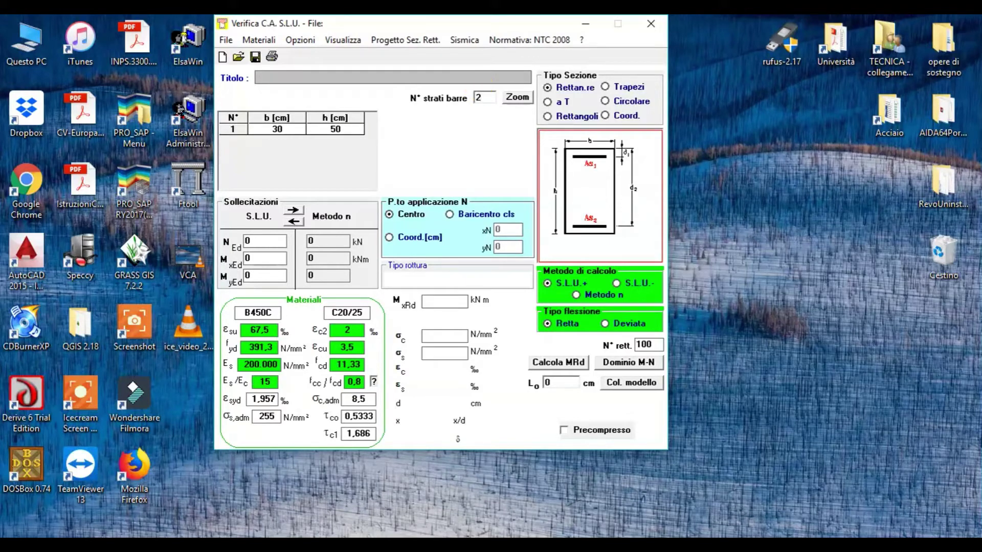
{"action": "key", "text": "Return"}
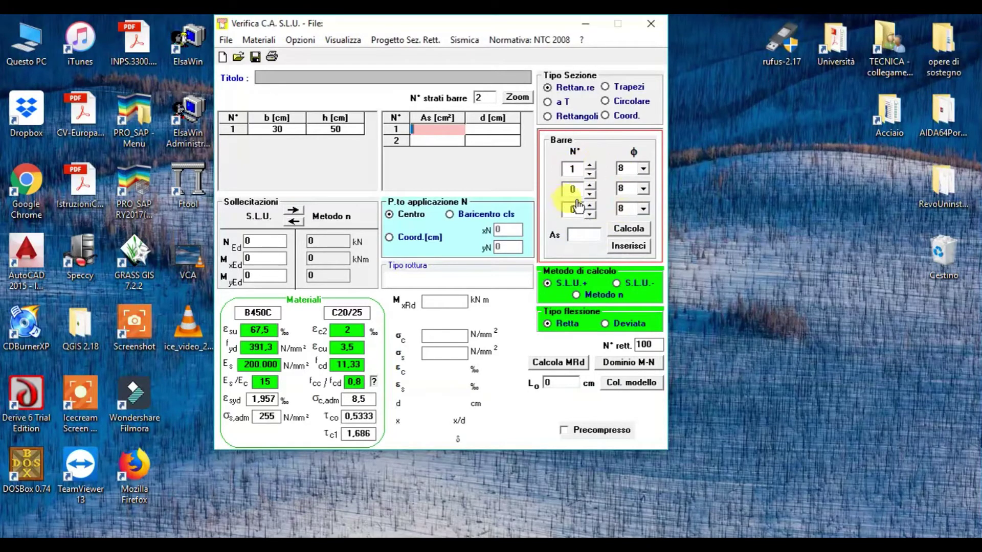
Enter the first reinforcement layer as 3 bars of diameter 16 at a depth d of 4 cm.
{"action": "left_click", "coordinate": [589, 166]}
{"action": "left_click", "coordinate": [589, 166]}
{"action": "left_click", "coordinate": [643, 169]}
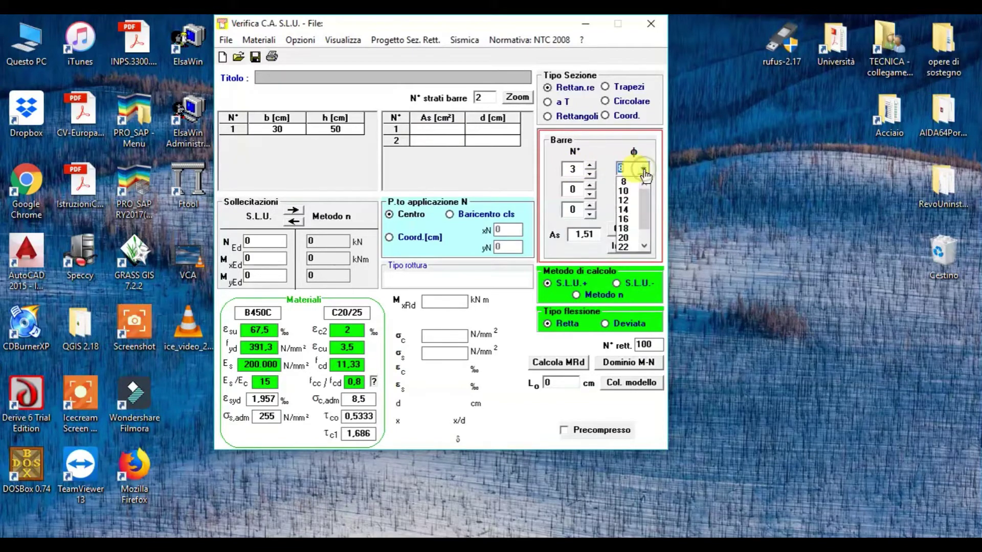
{"action": "left_click", "coordinate": [629, 220]}
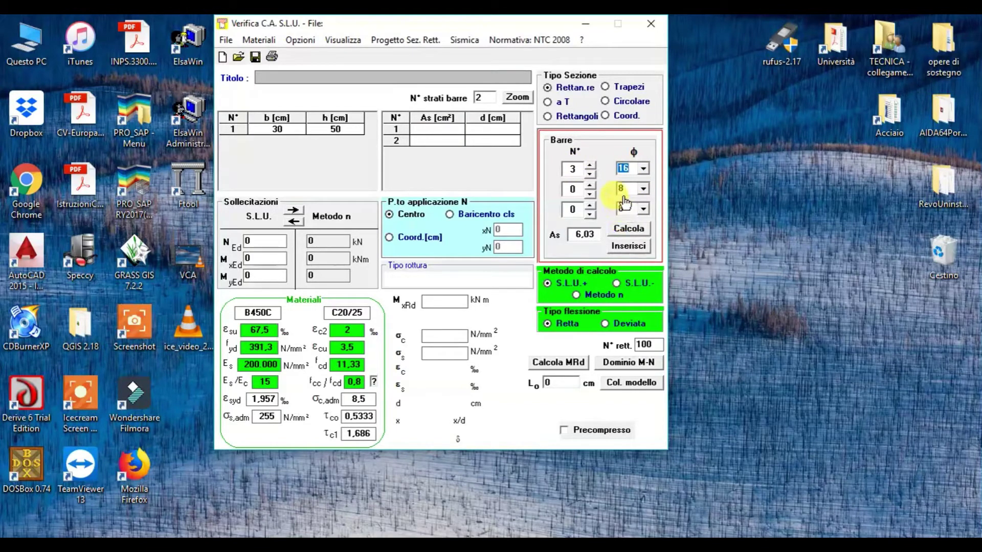
{"action": "left_click", "coordinate": [618, 230]}
{"action": "left_click", "coordinate": [625, 249]}
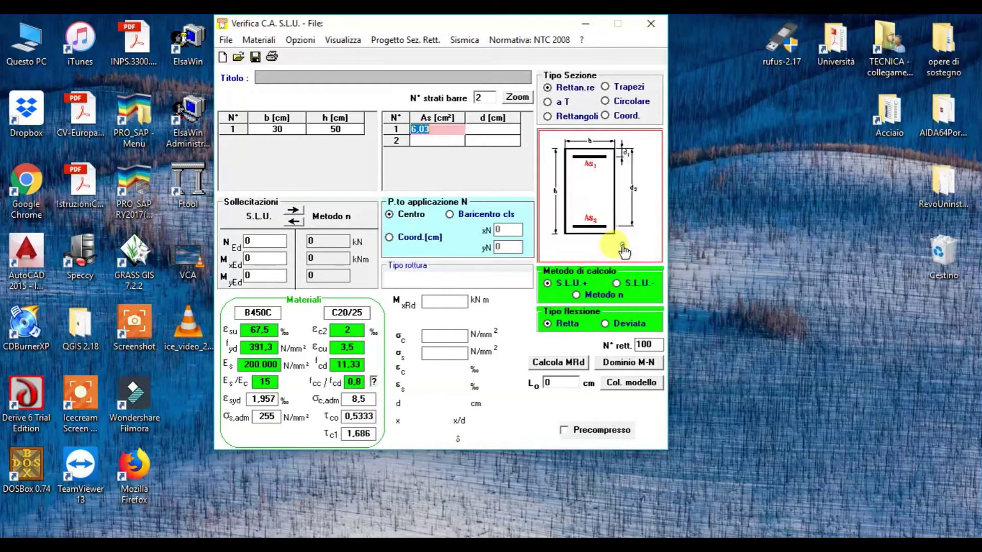
{"action": "left_click", "coordinate": [502, 130]}
{"action": "left_click", "coordinate": [501, 128]}
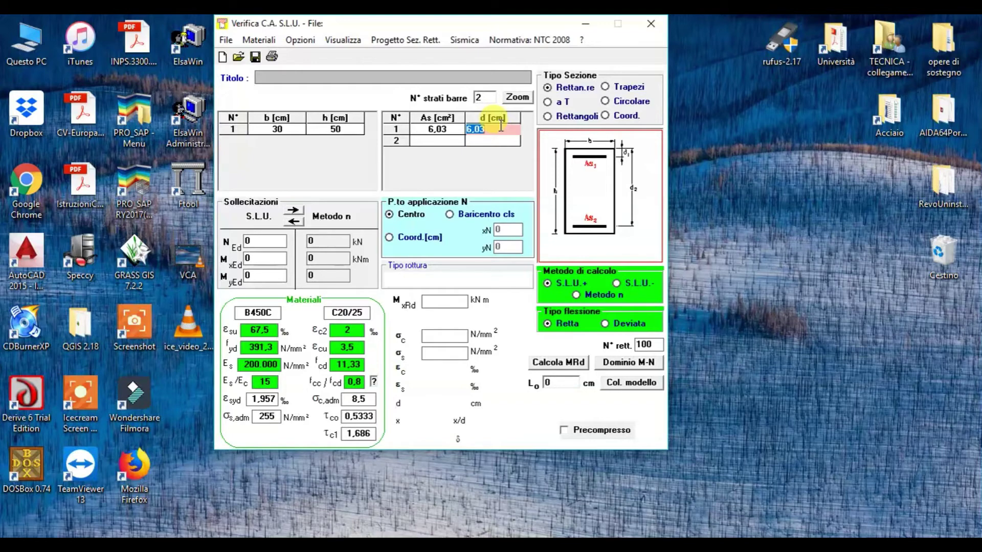
{"action": "type", "text": "4"}
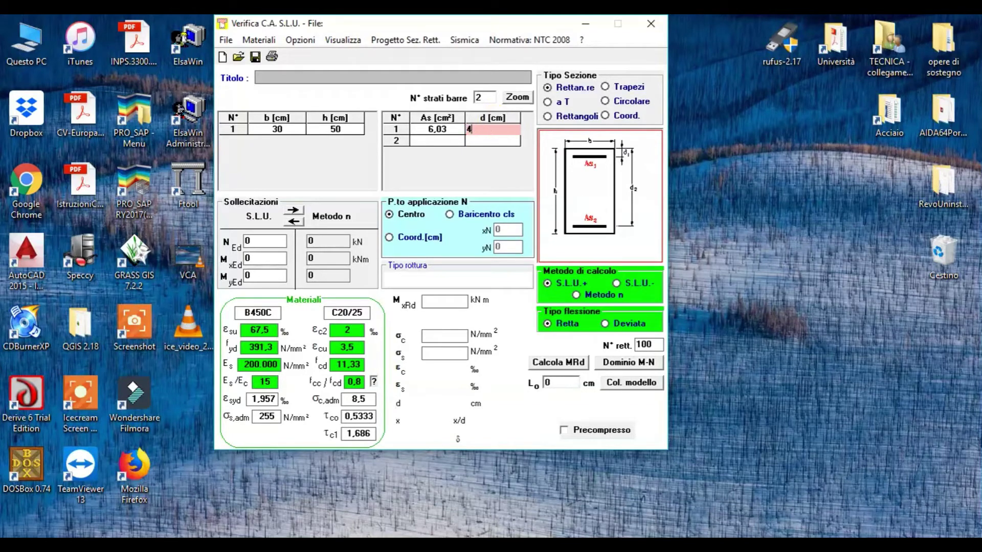
Enter the second reinforcement layer as 3 bars of diameter 16 plus 2 of diameter 20, at a depth d of 46 cm.
{"action": "left_click", "coordinate": [450, 141]}
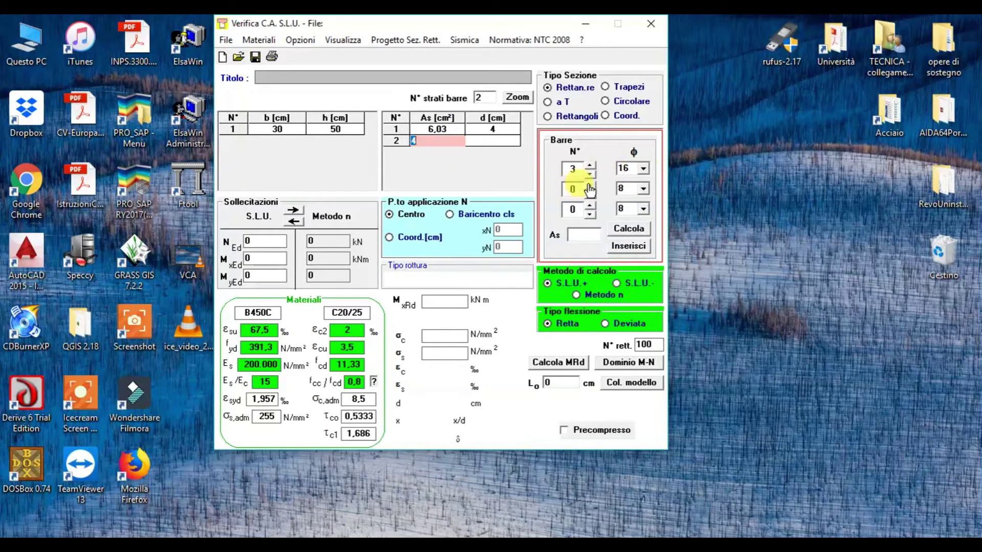
{"action": "left_click", "coordinate": [589, 185]}
{"action": "left_click", "coordinate": [590, 185]}
{"action": "left_click", "coordinate": [631, 191]}
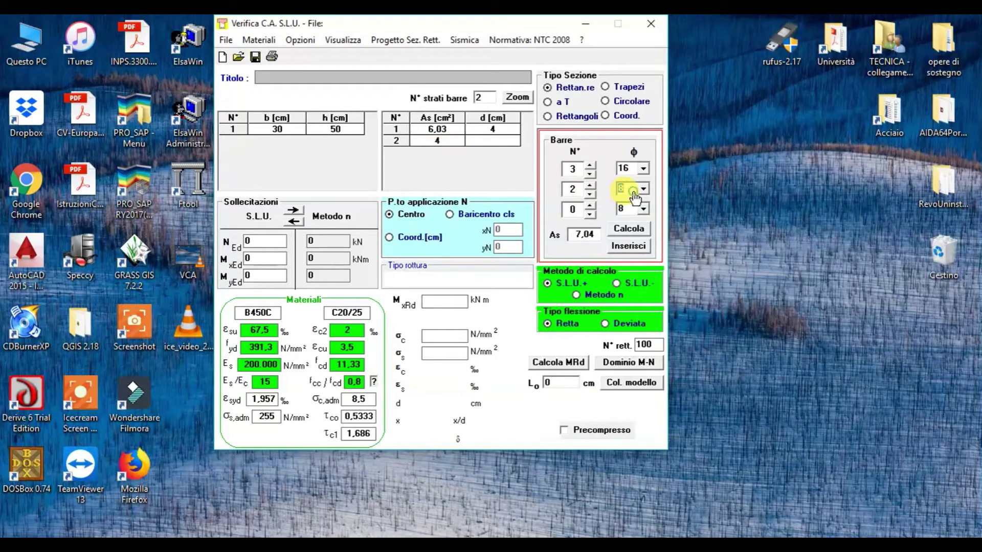
{"action": "left_click", "coordinate": [643, 189]}
{"action": "left_click", "coordinate": [622, 258]}
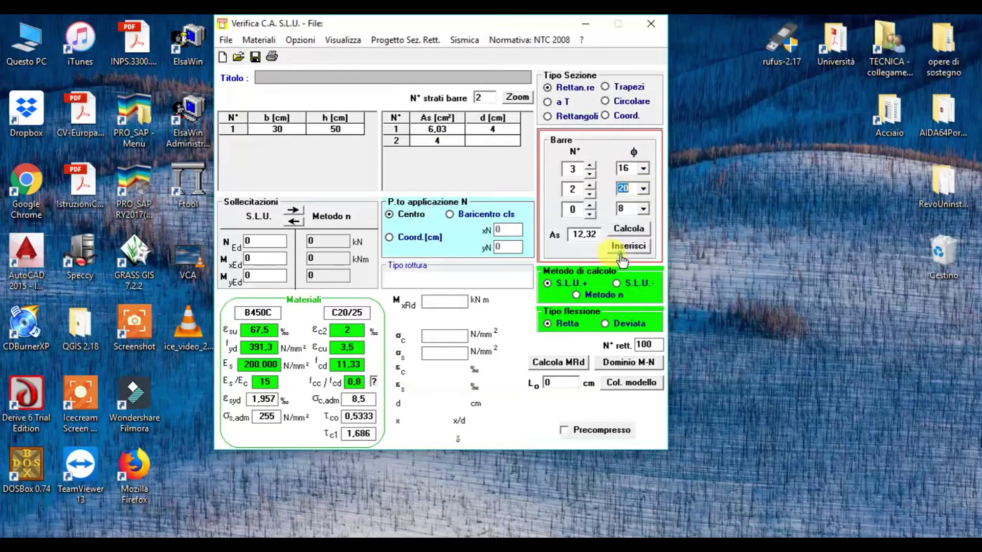
{"action": "left_click", "coordinate": [624, 232]}
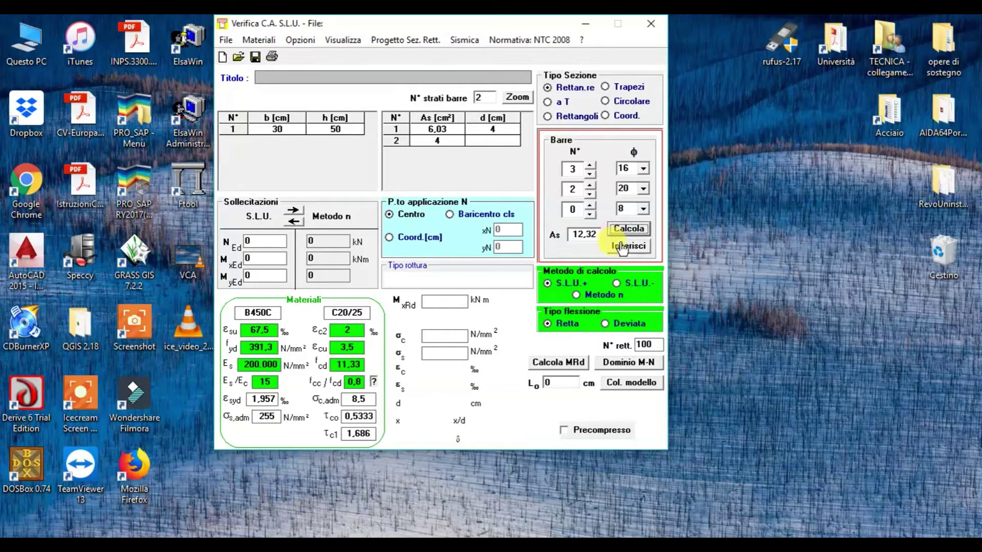
{"action": "left_click", "coordinate": [625, 246]}
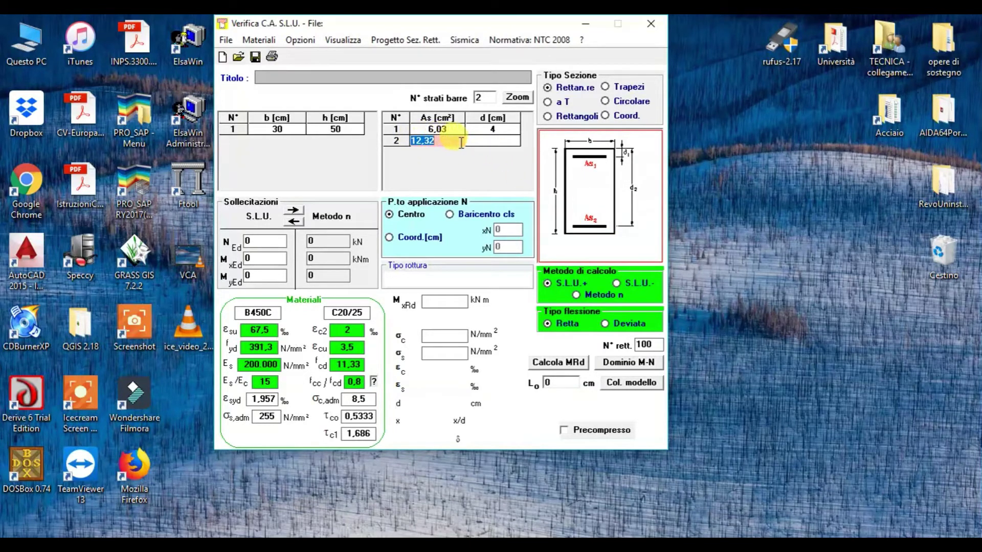
{"action": "left_click", "coordinate": [482, 143]}
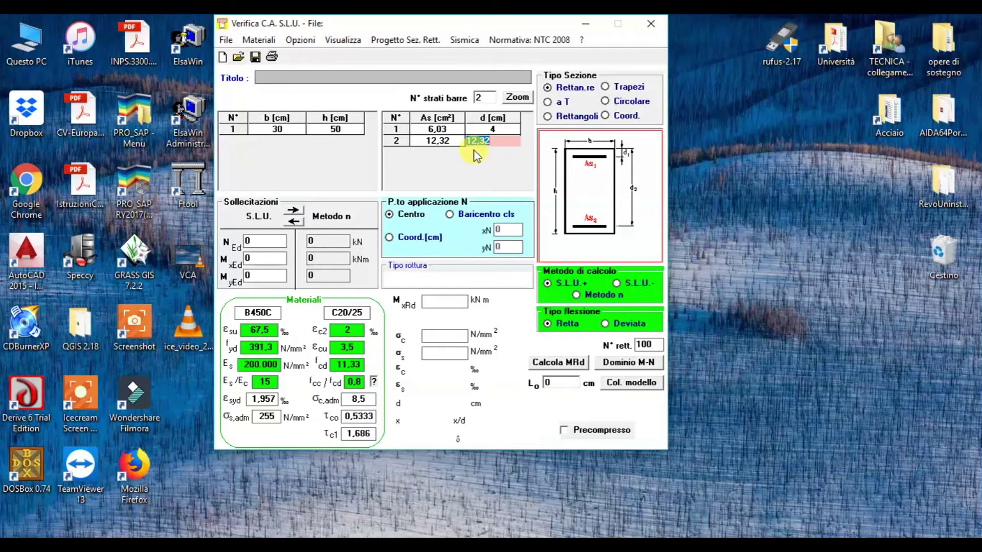
{"action": "type", "text": "6"}
{"action": "key", "text": "Return"}
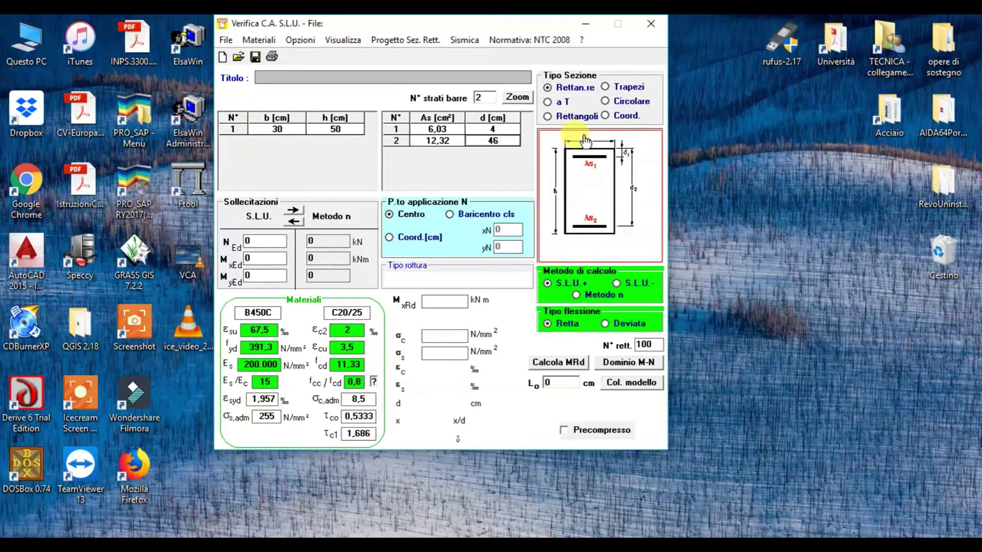
Show the drawing of the actual section and calculate its resisting moment MRd with both the S.L.U.+ and S.L.U.- methods.
{"action": "left_click", "coordinate": [576, 184]}
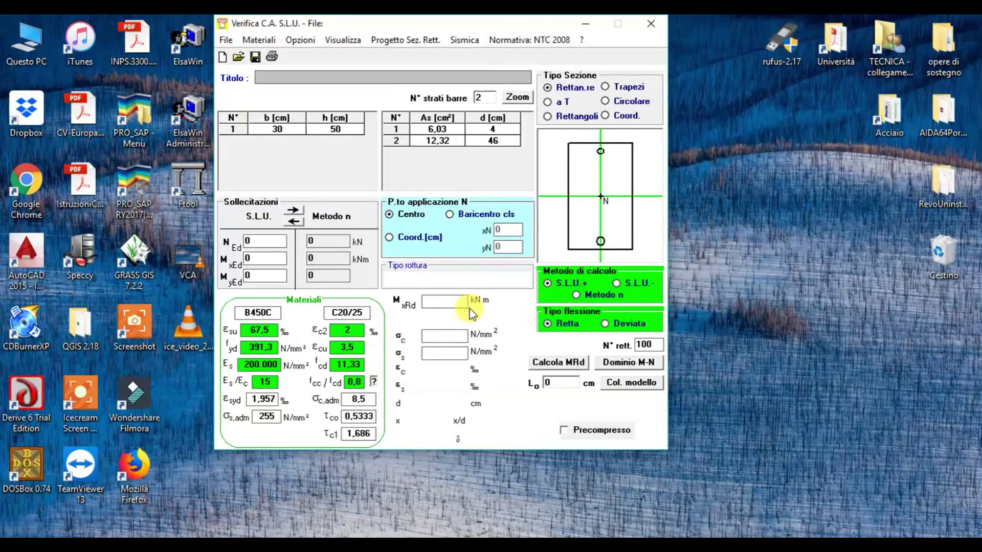
{"action": "left_click", "coordinate": [551, 364]}
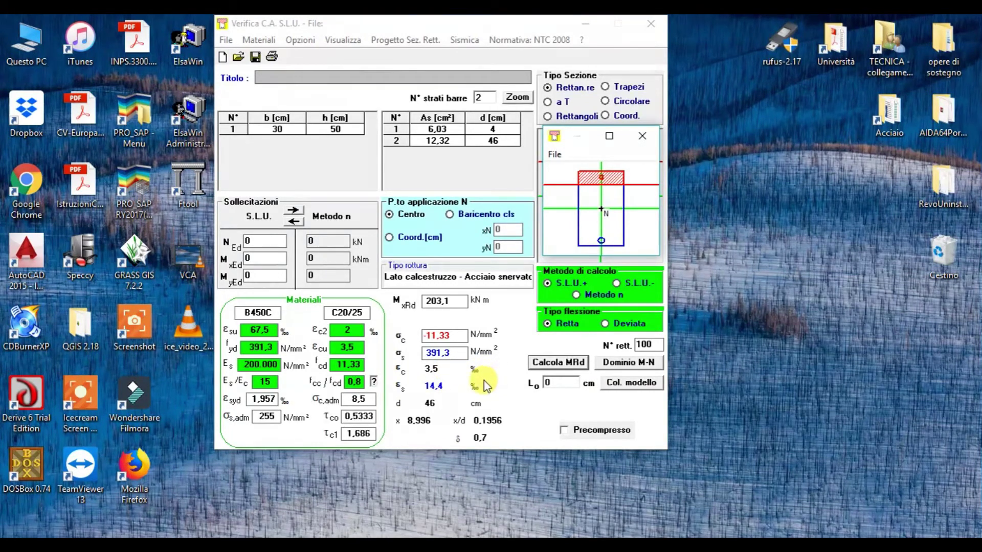
{"action": "left_click", "coordinate": [616, 284]}
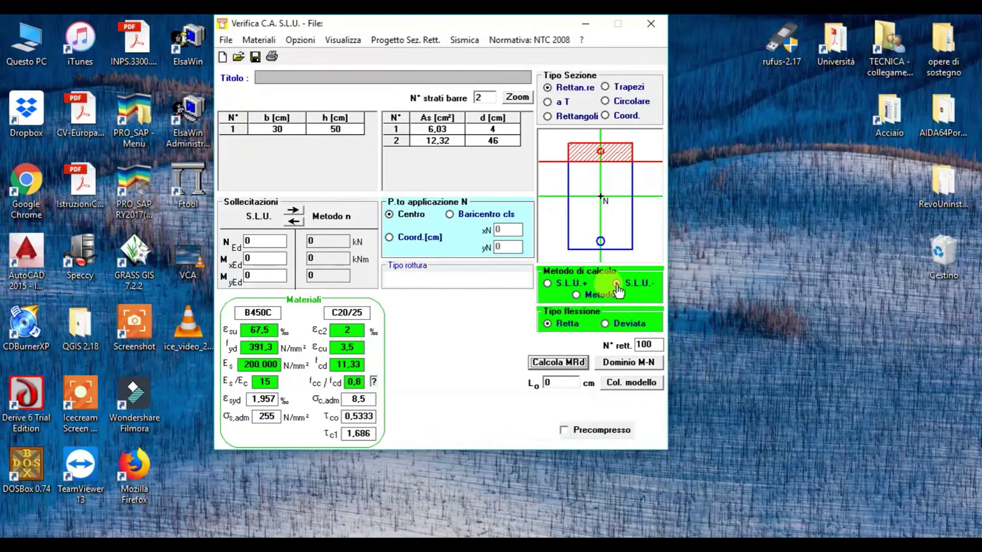
{"action": "left_click", "coordinate": [541, 364]}
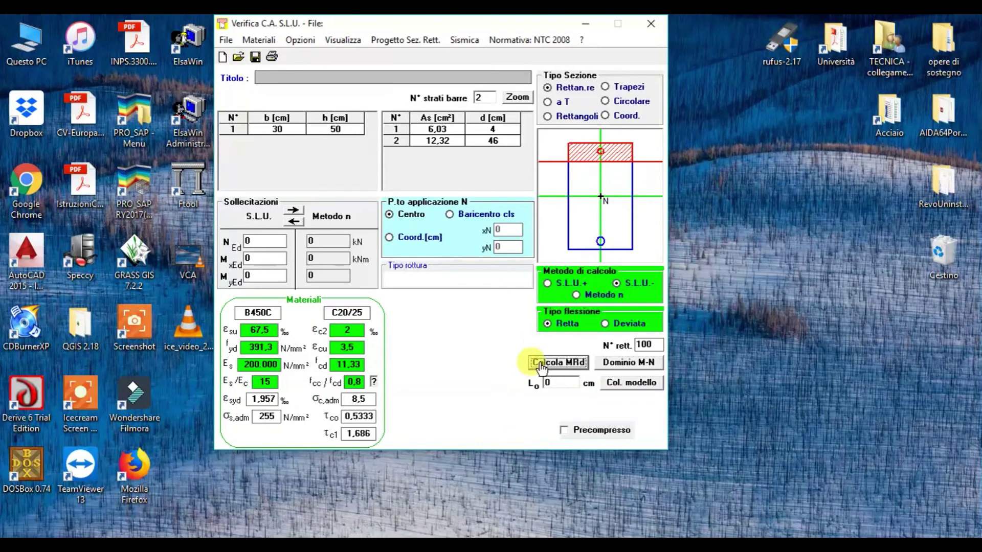